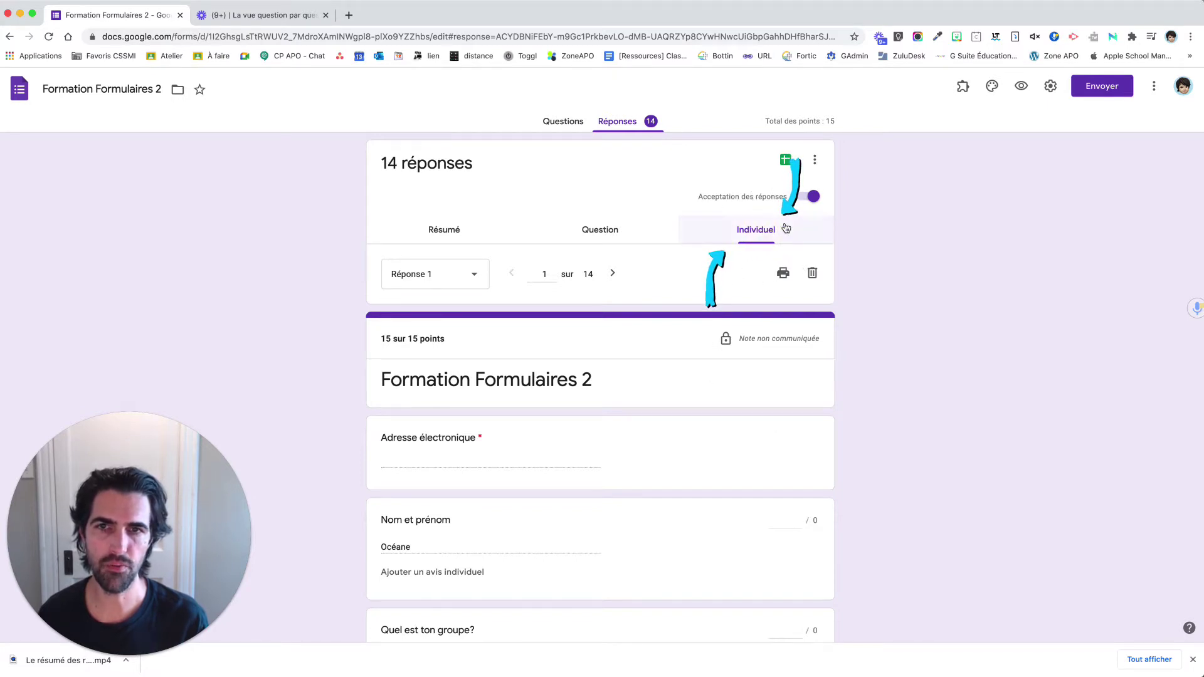
# Open Réponse 9 from the list of individual responses
pyautogui.click(474, 274)
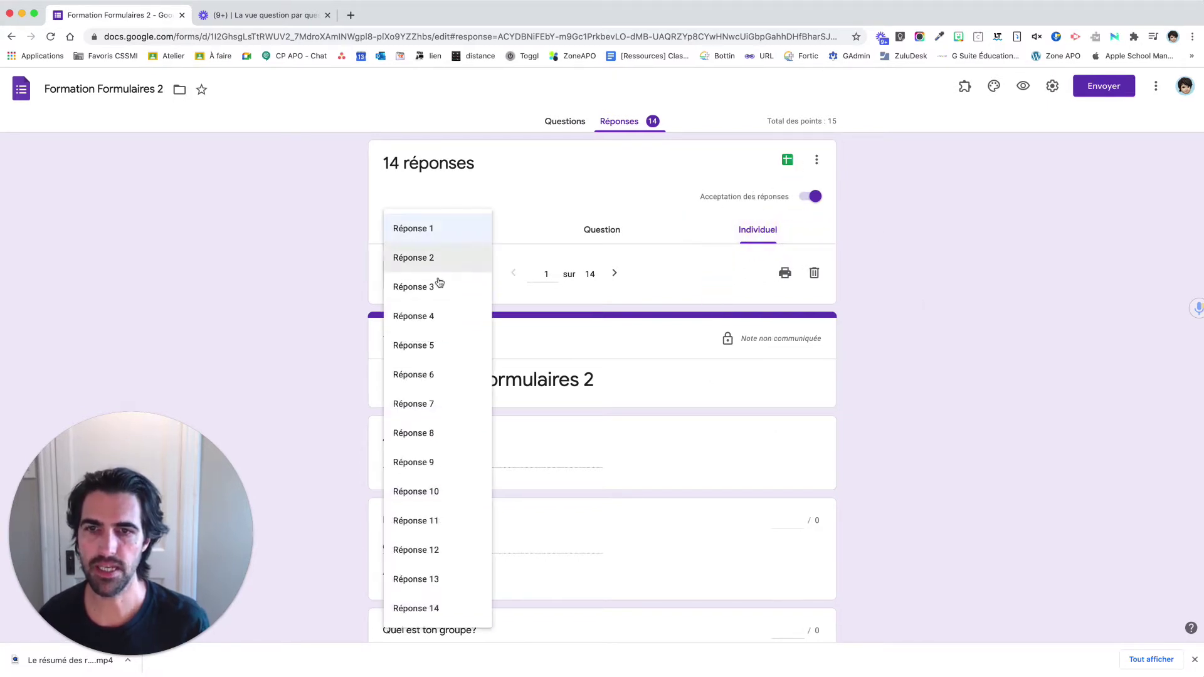
pyautogui.scroll(-10, 445, 532)
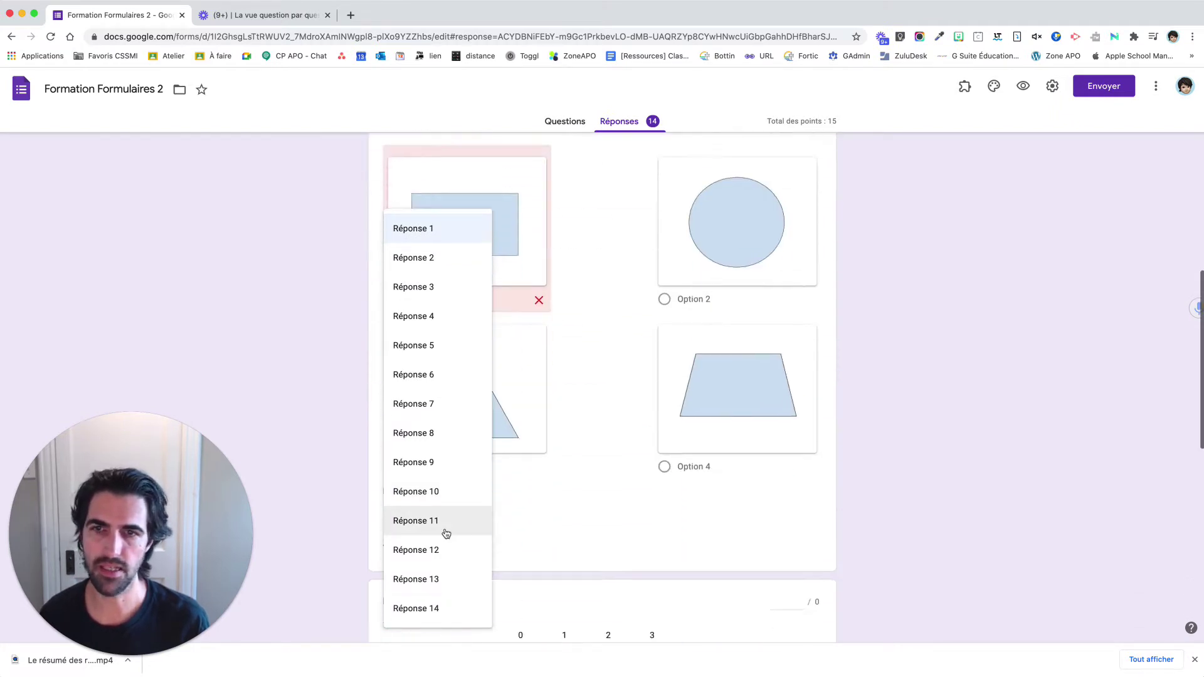
pyautogui.scroll(10, 446, 533)
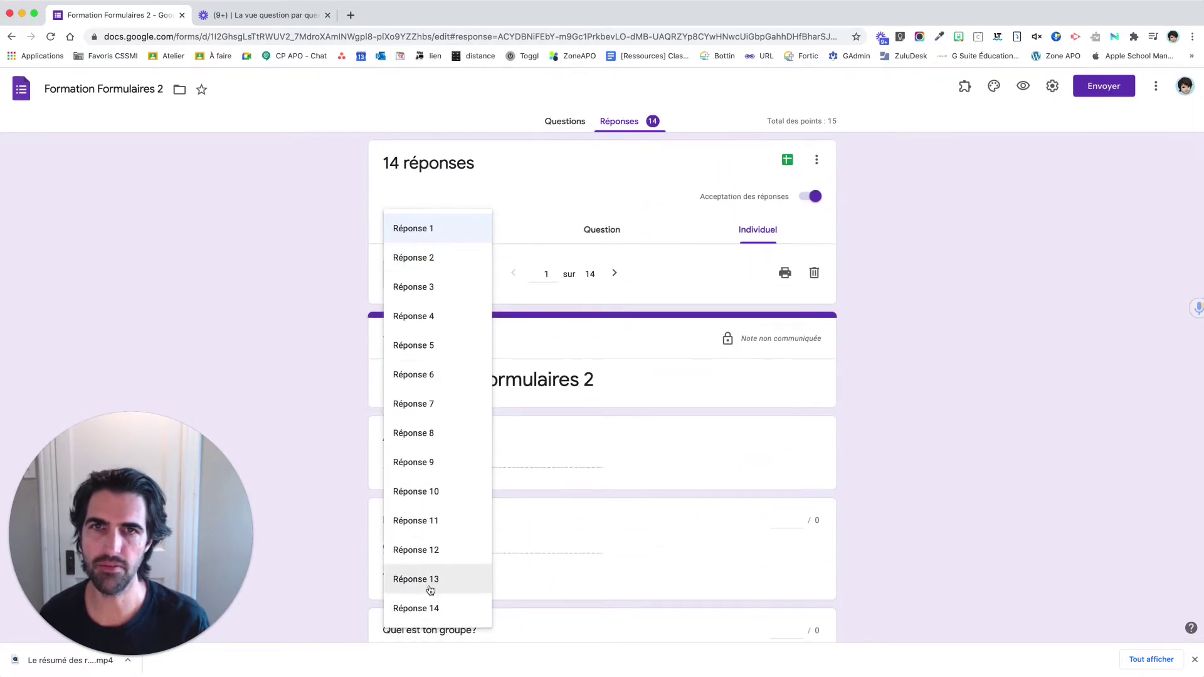
pyautogui.click(430, 468)
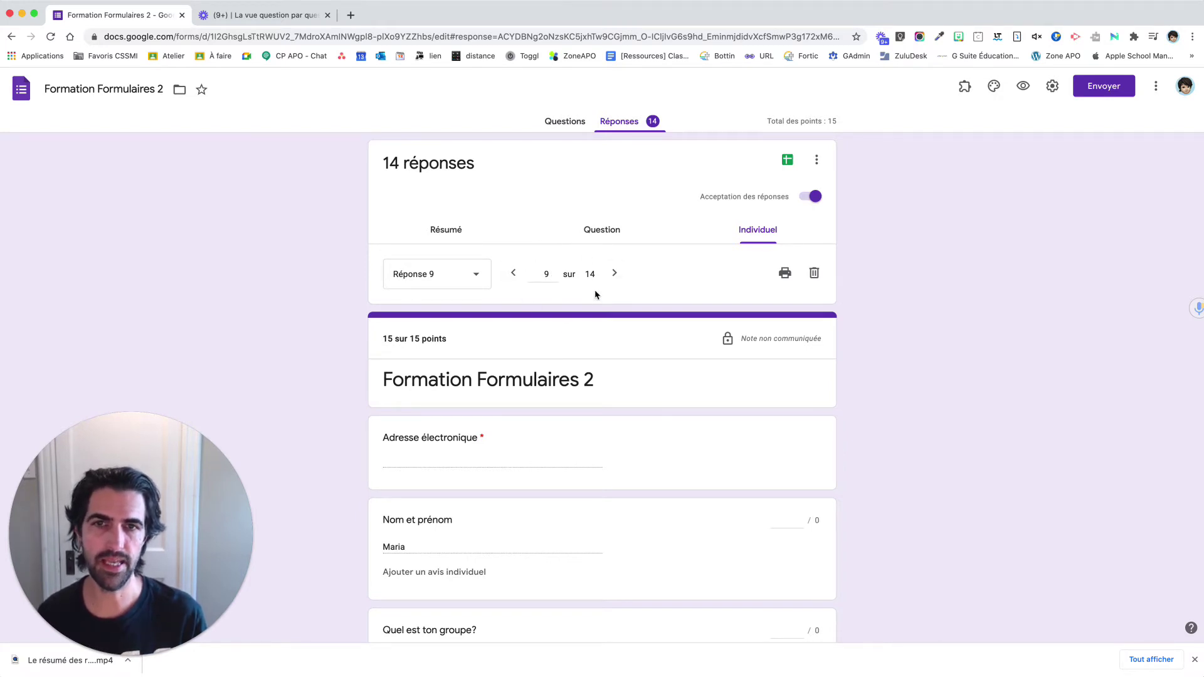
# Browse back and forth between neighbouring individual responses, ending on response 11
pyautogui.click(615, 273)
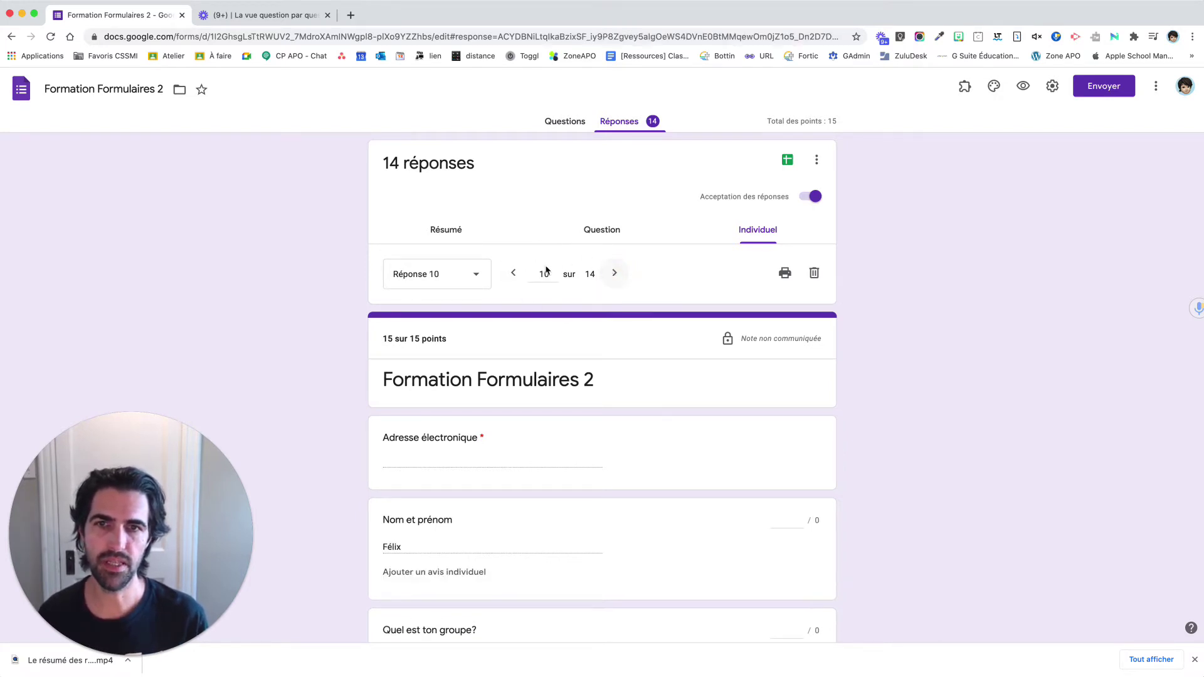
pyautogui.click(511, 276)
pyautogui.click(617, 273)
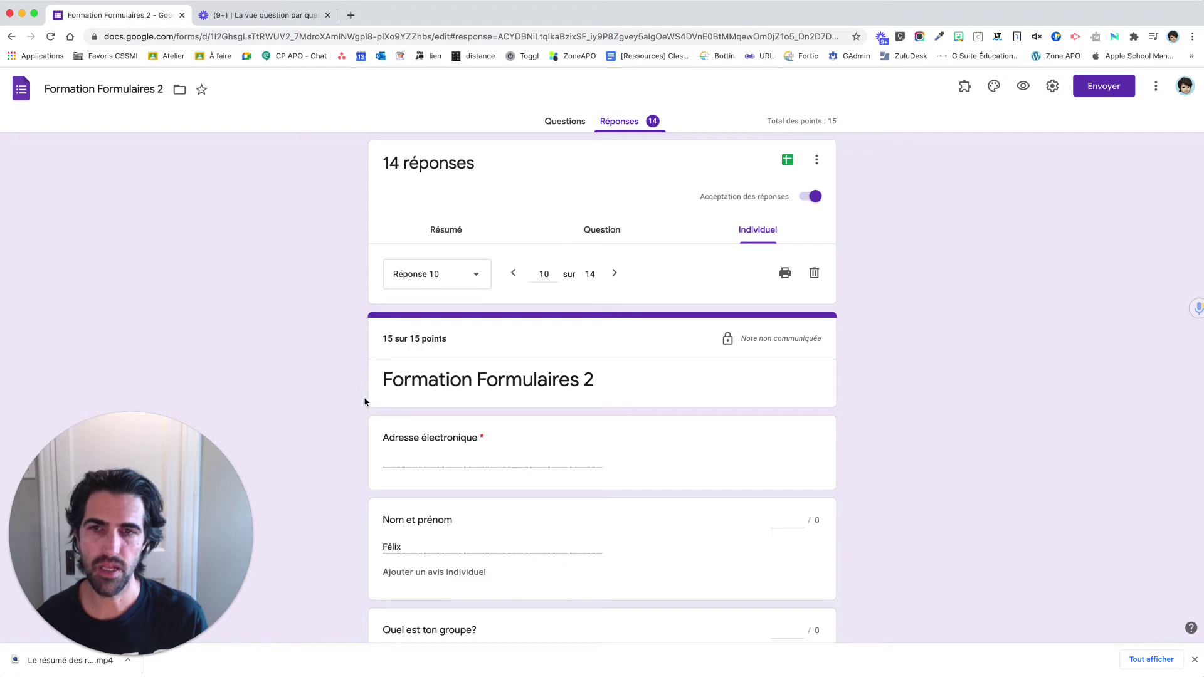
pyautogui.scroll(-2, 365, 401)
pyautogui.click(612, 231)
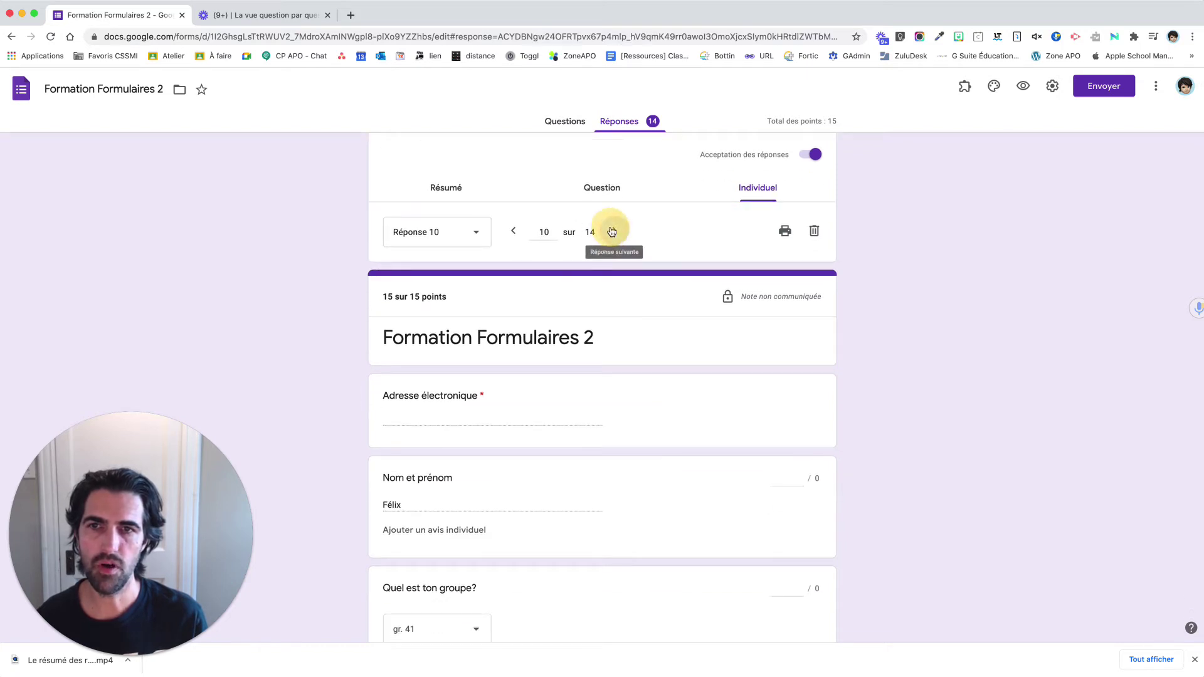
pyautogui.click(515, 235)
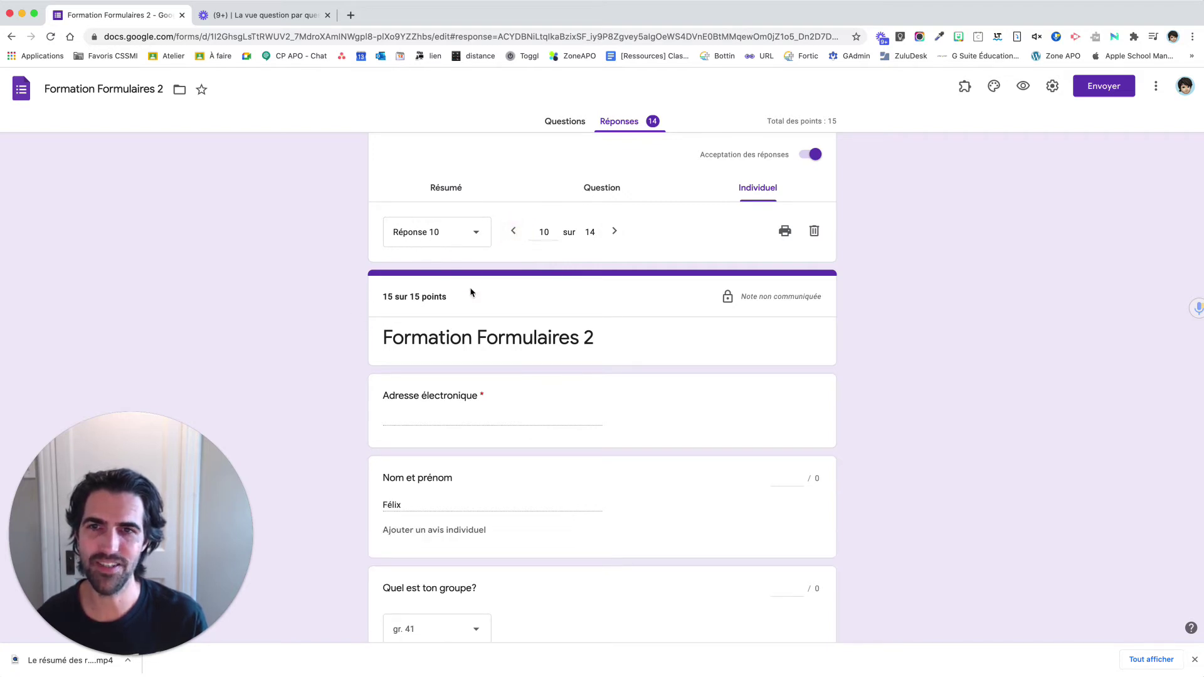
pyautogui.click(615, 231)
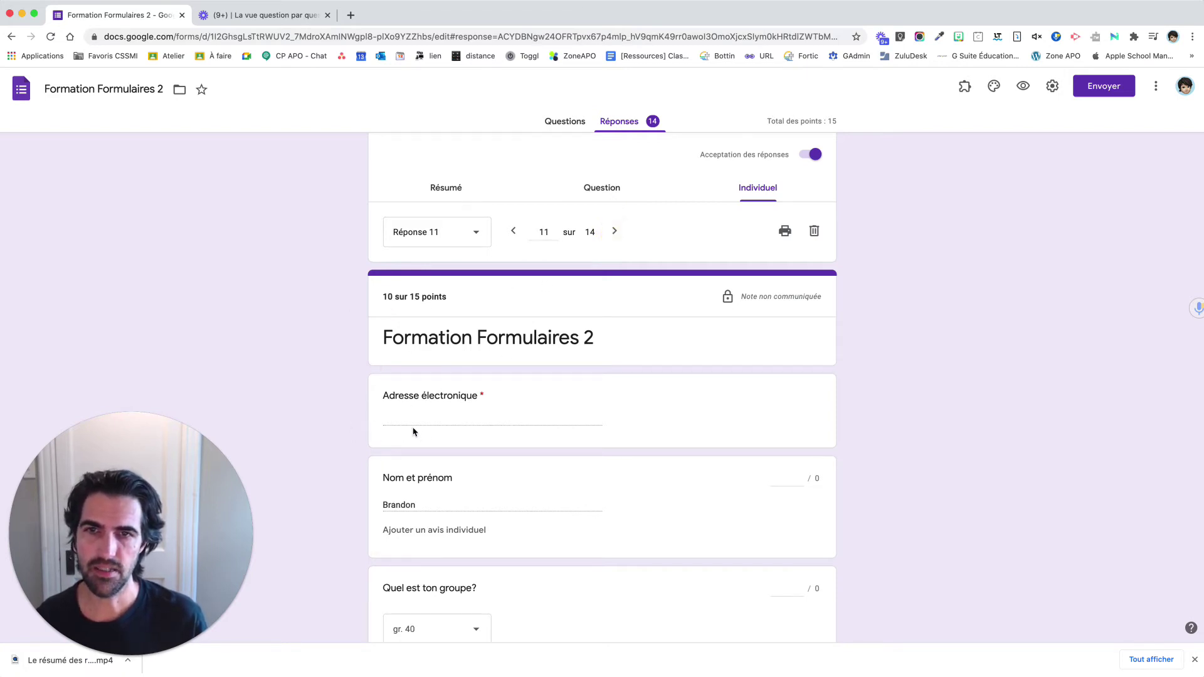
# Examine response 11's name, group and trapezoid answers, including the points and the individual feedback option under each question
pyautogui.scroll(-3, 355, 456)
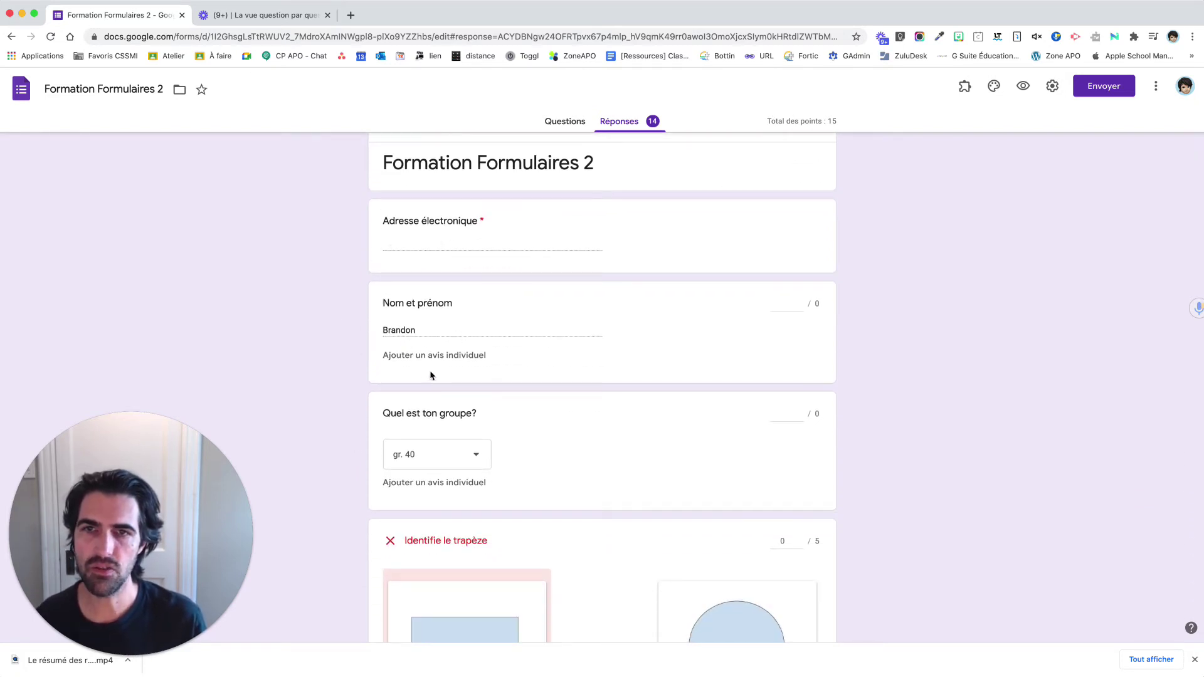
pyautogui.scroll(-2, 430, 375)
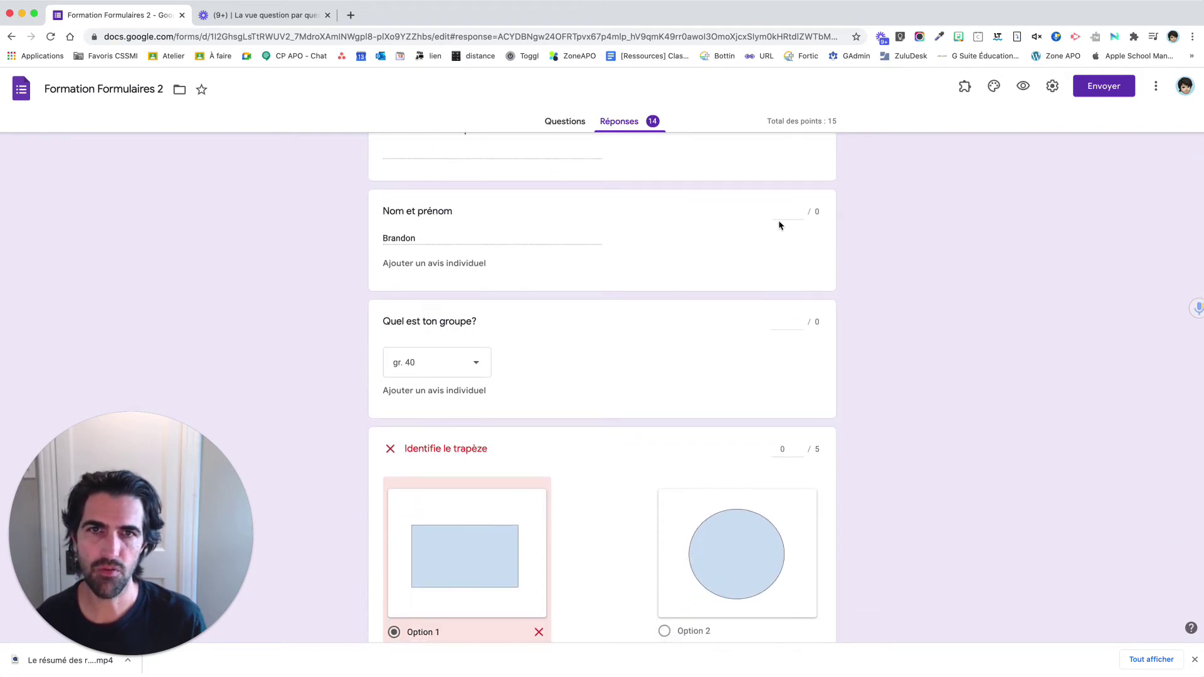
pyautogui.scroll(-2, 411, 368)
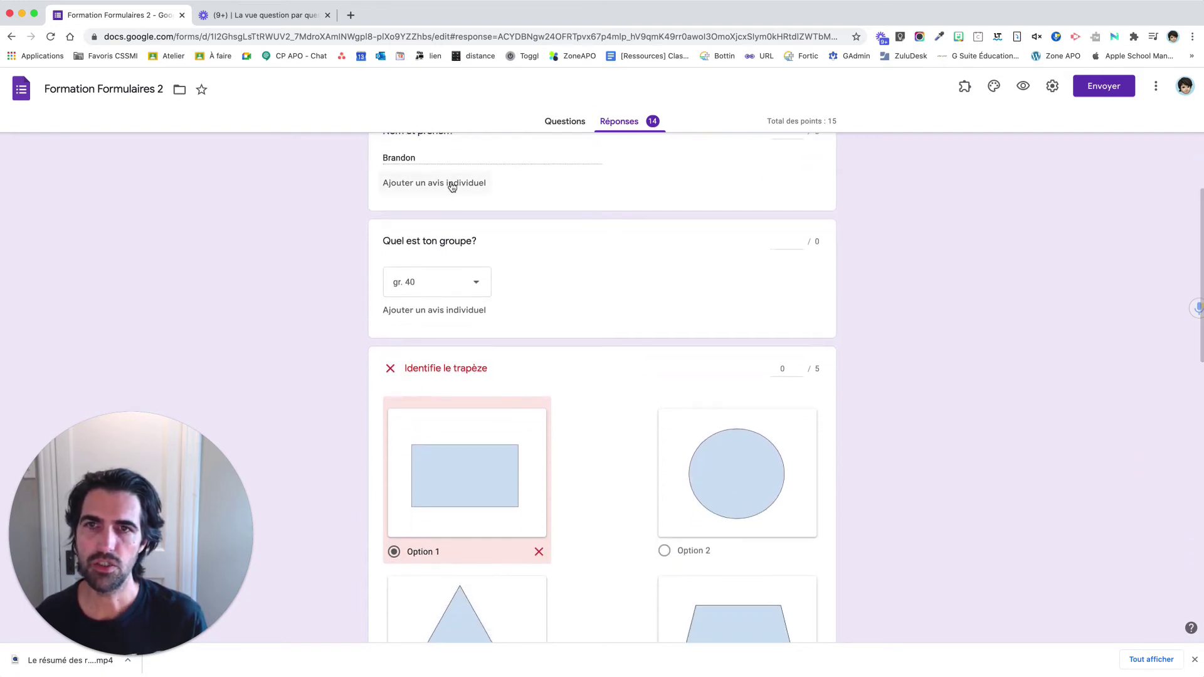
pyautogui.scroll(2, 464, 191)
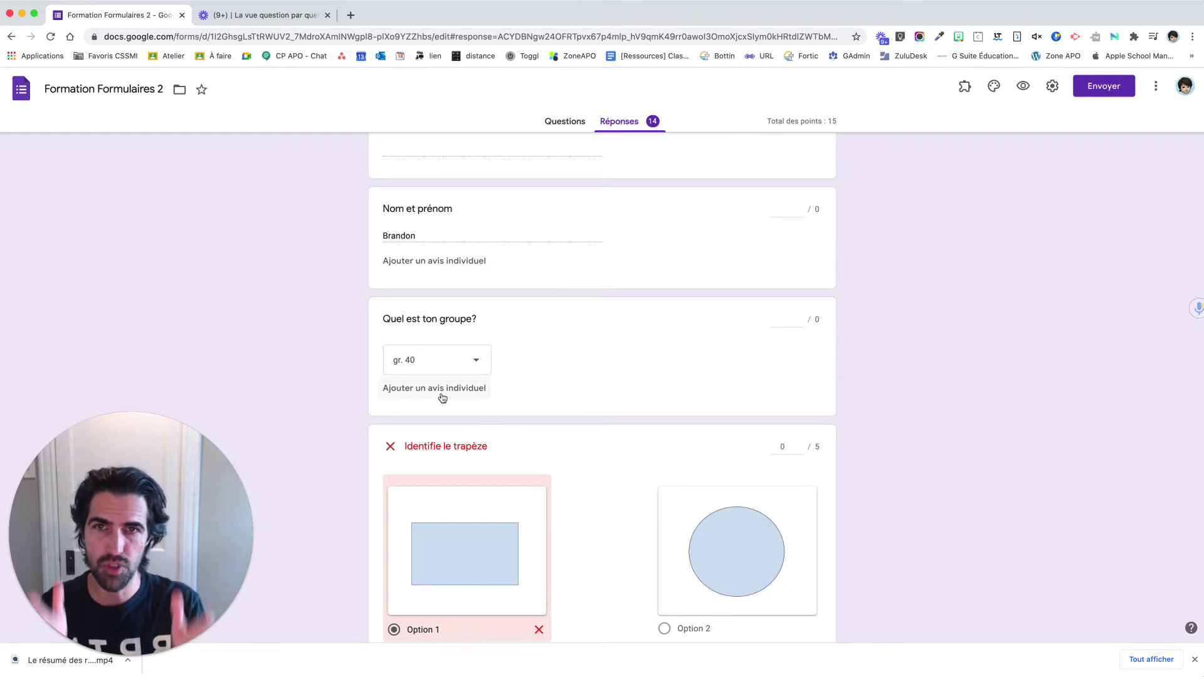
pyautogui.scroll(-4, 352, 483)
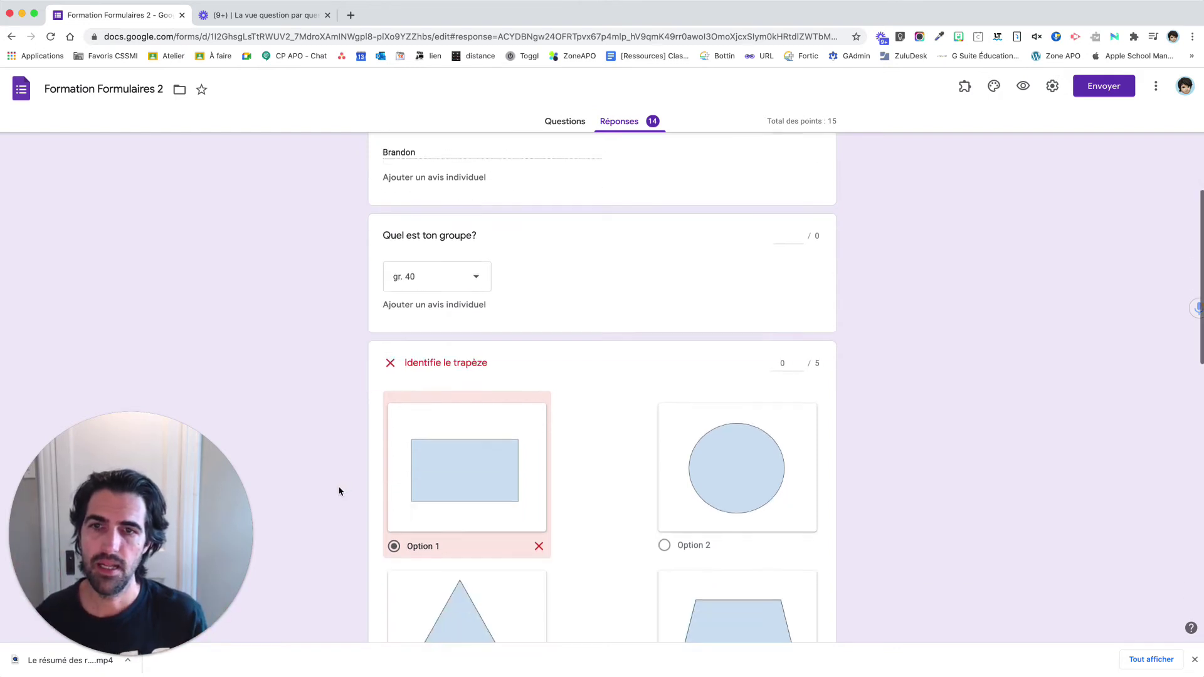
pyautogui.click(477, 193)
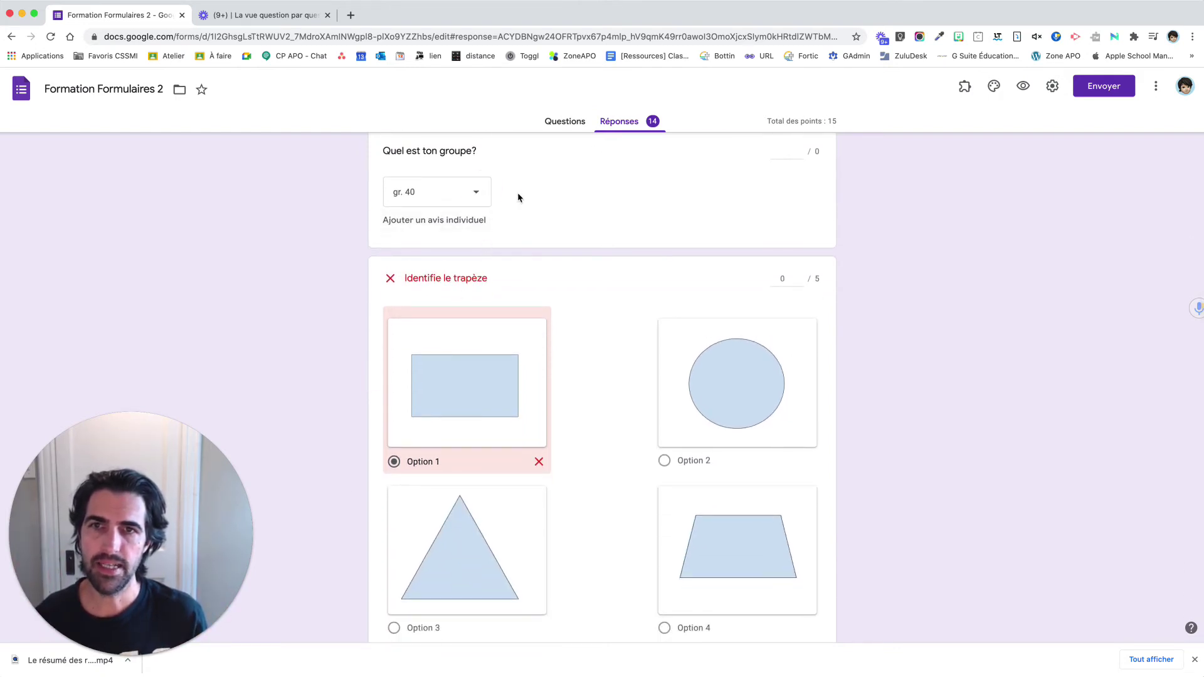
pyautogui.moveTo(613, 195); pyautogui.dragTo(623, 333)
pyautogui.click(607, 328)
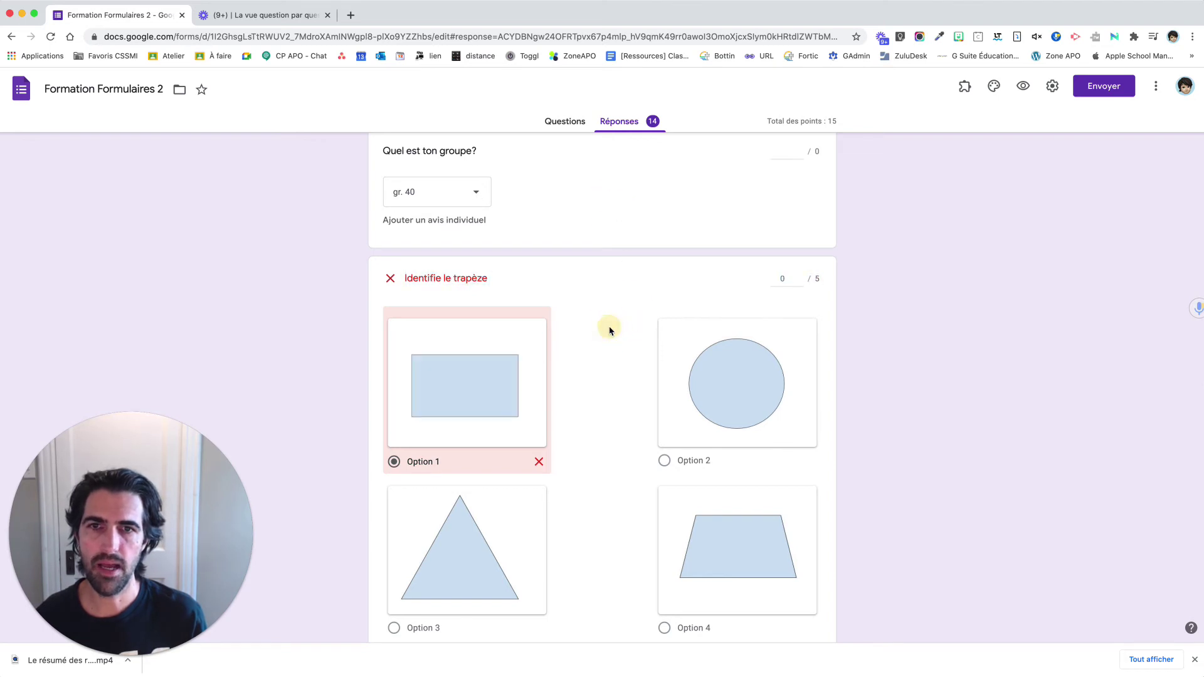
pyautogui.scroll(10, 610, 331)
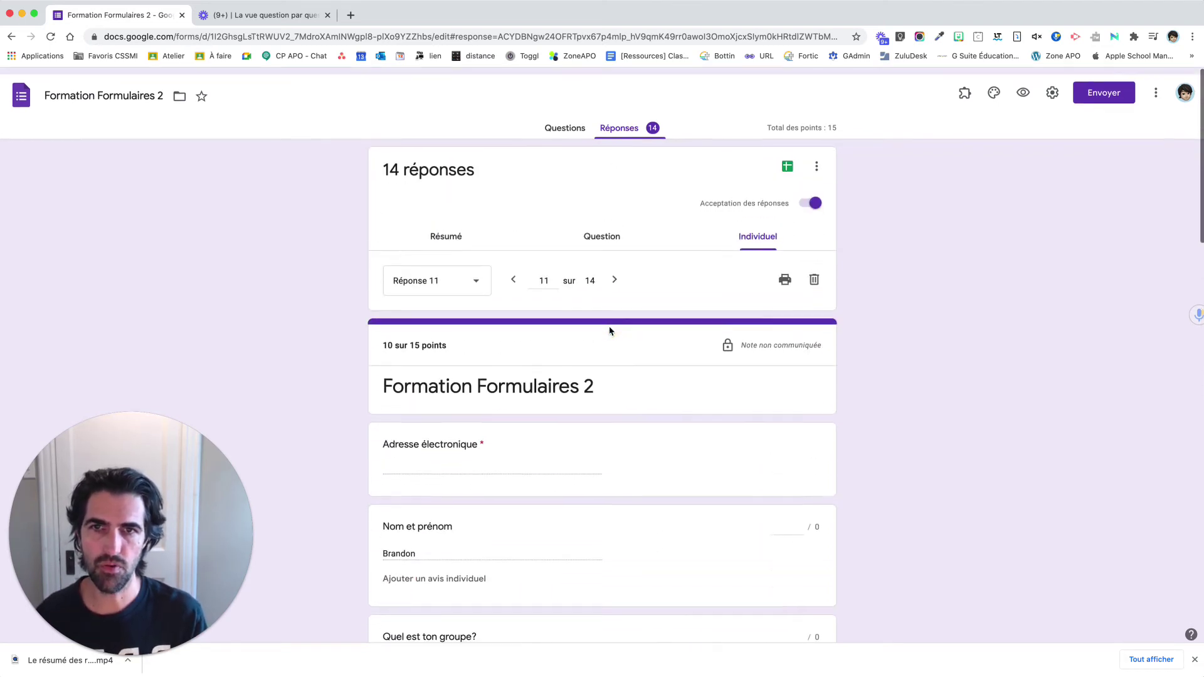
pyautogui.scroll(-12, 609, 331)
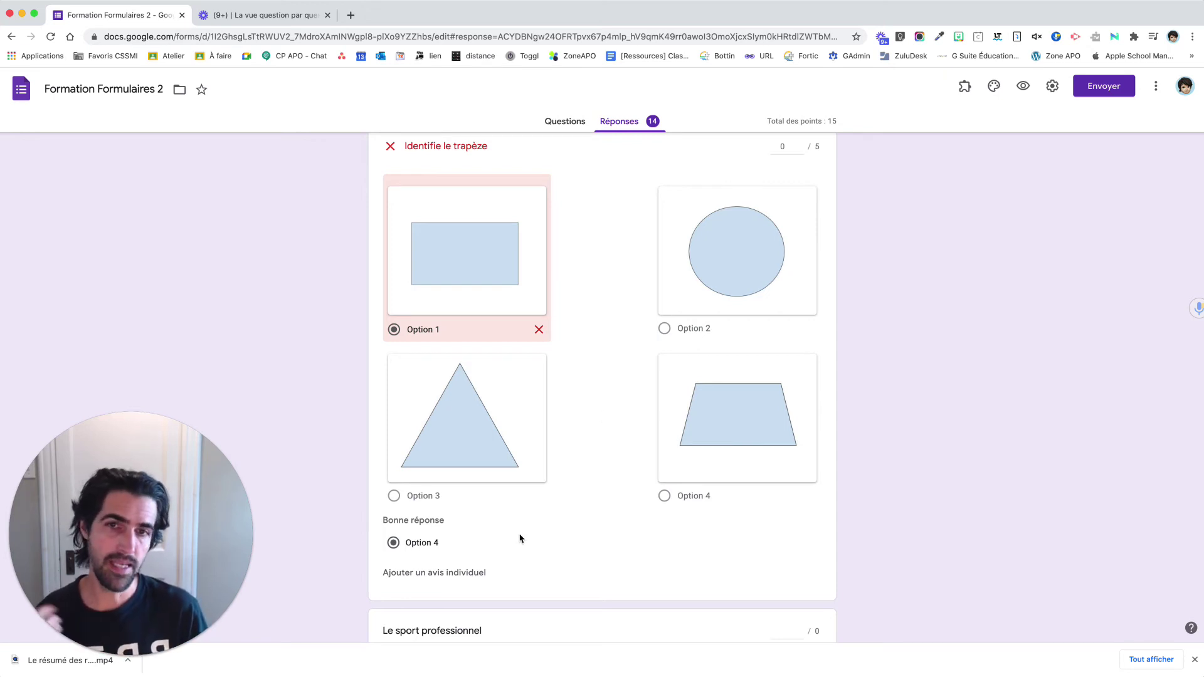
# Try raising the score for "Identifie le trapèze" to 3, return it to 0, and discard the pending changes
pyautogui.scroll(2, 520, 538)
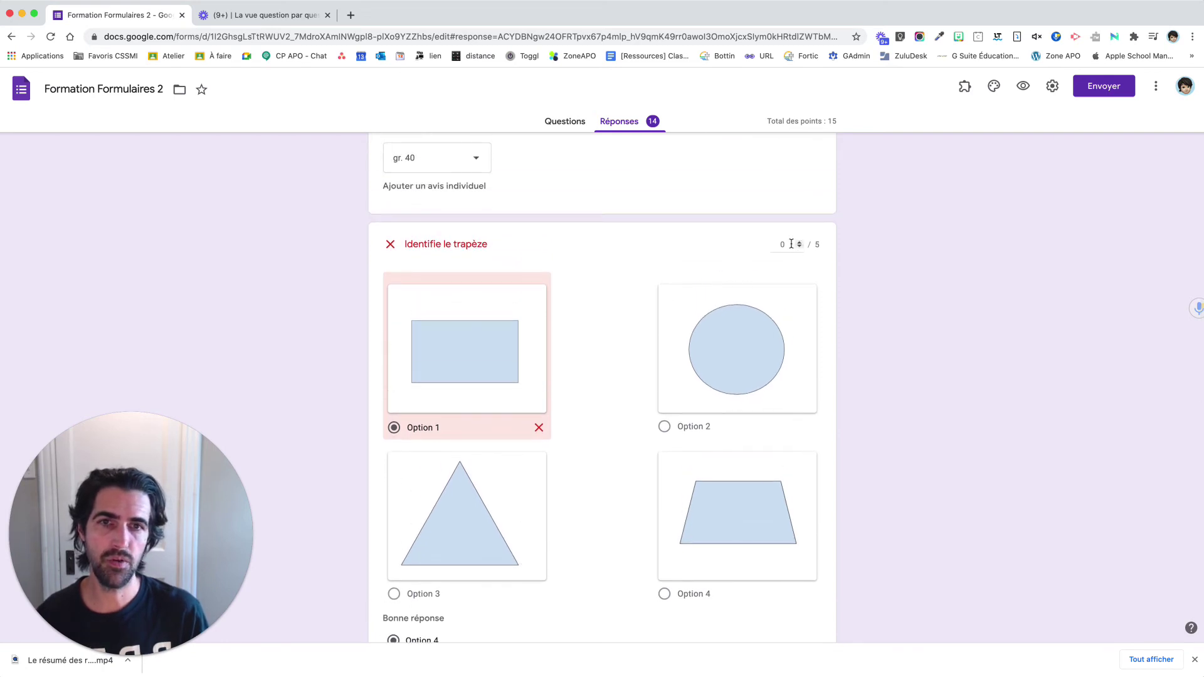
pyautogui.scroll(-1, 530, 488)
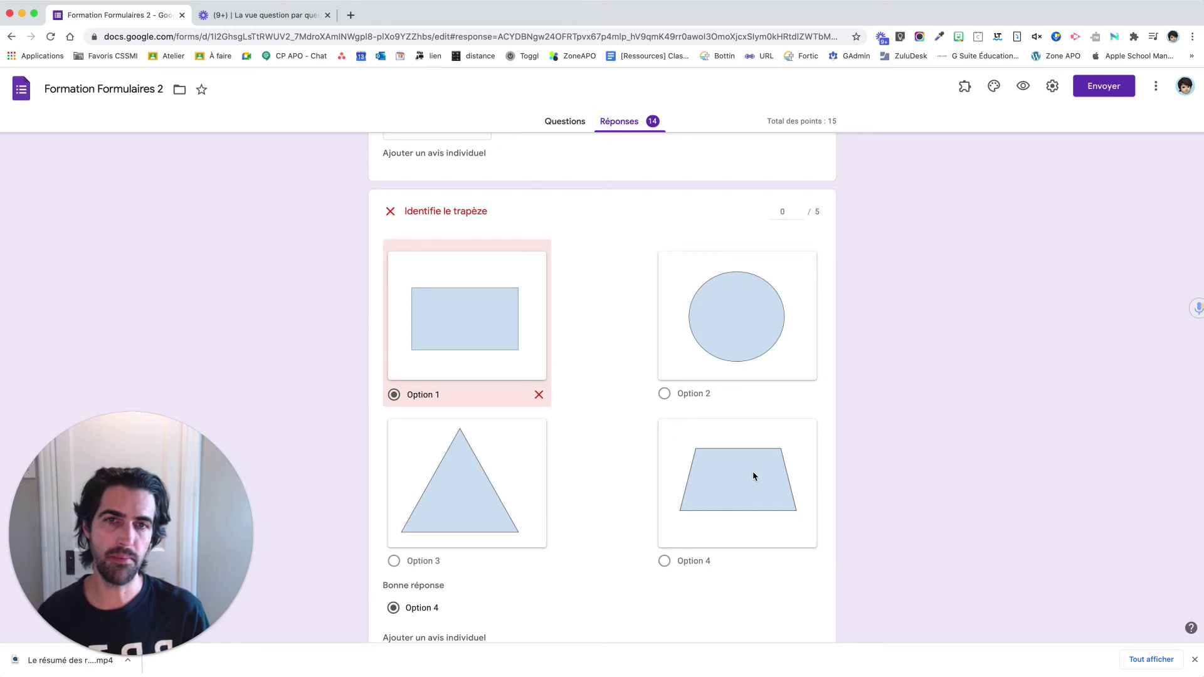
pyautogui.tripleClick(799, 210)
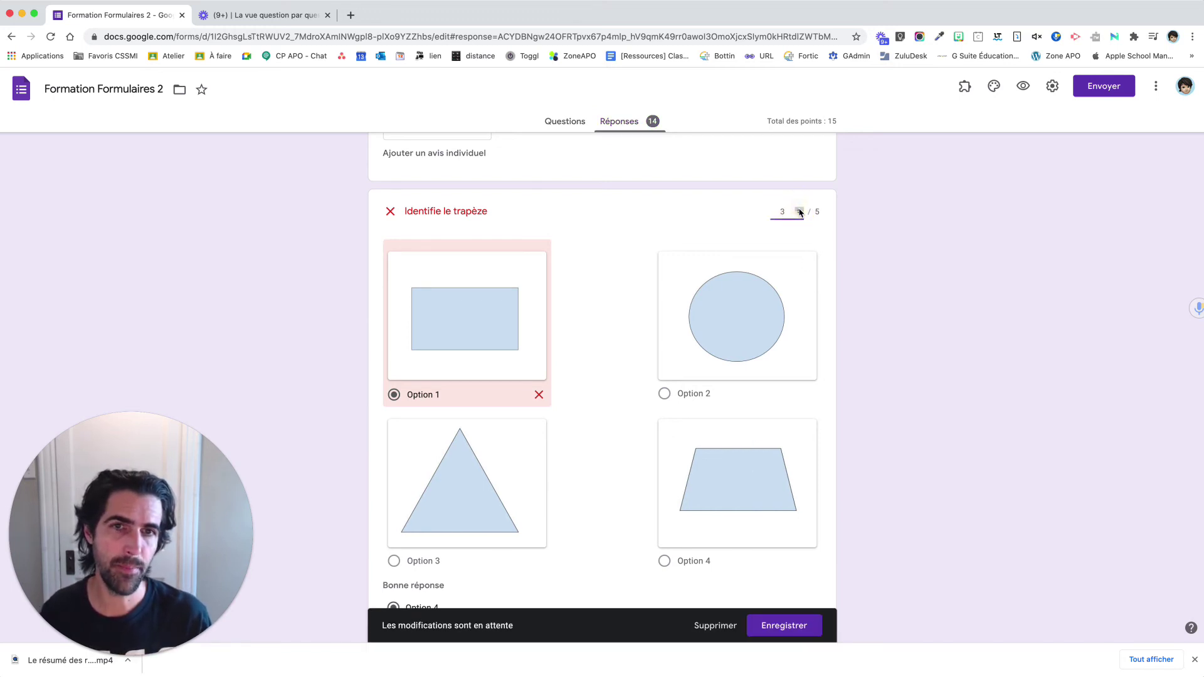
pyautogui.tripleClick(799, 214)
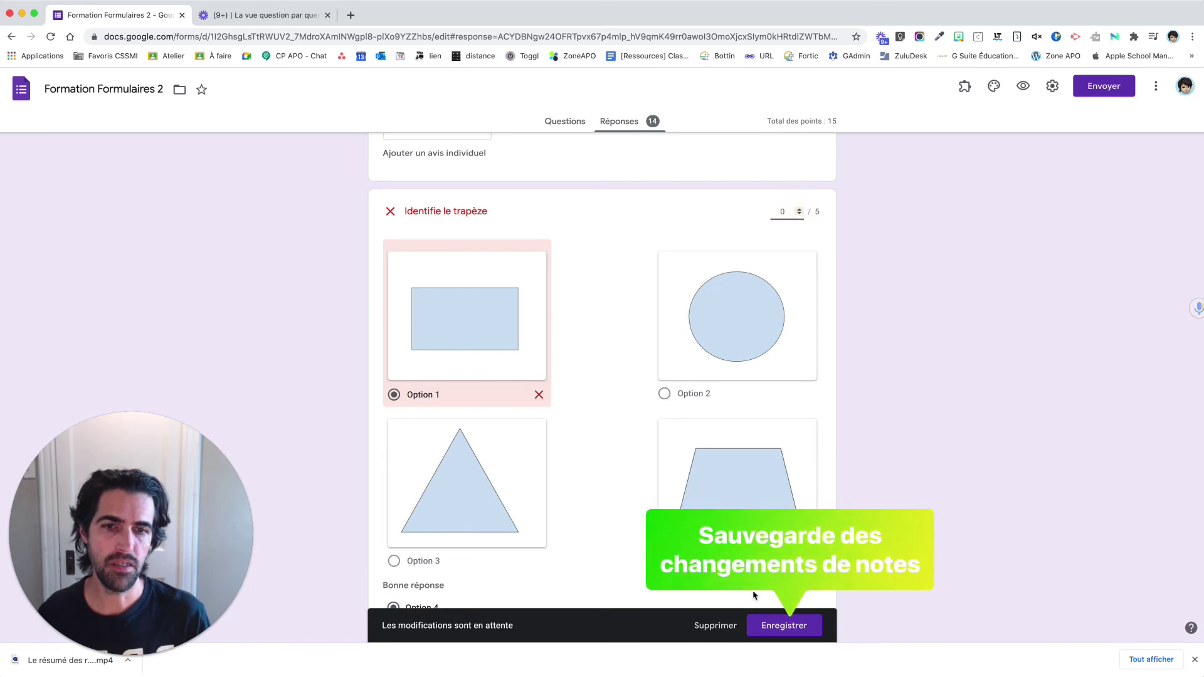
pyautogui.click(714, 626)
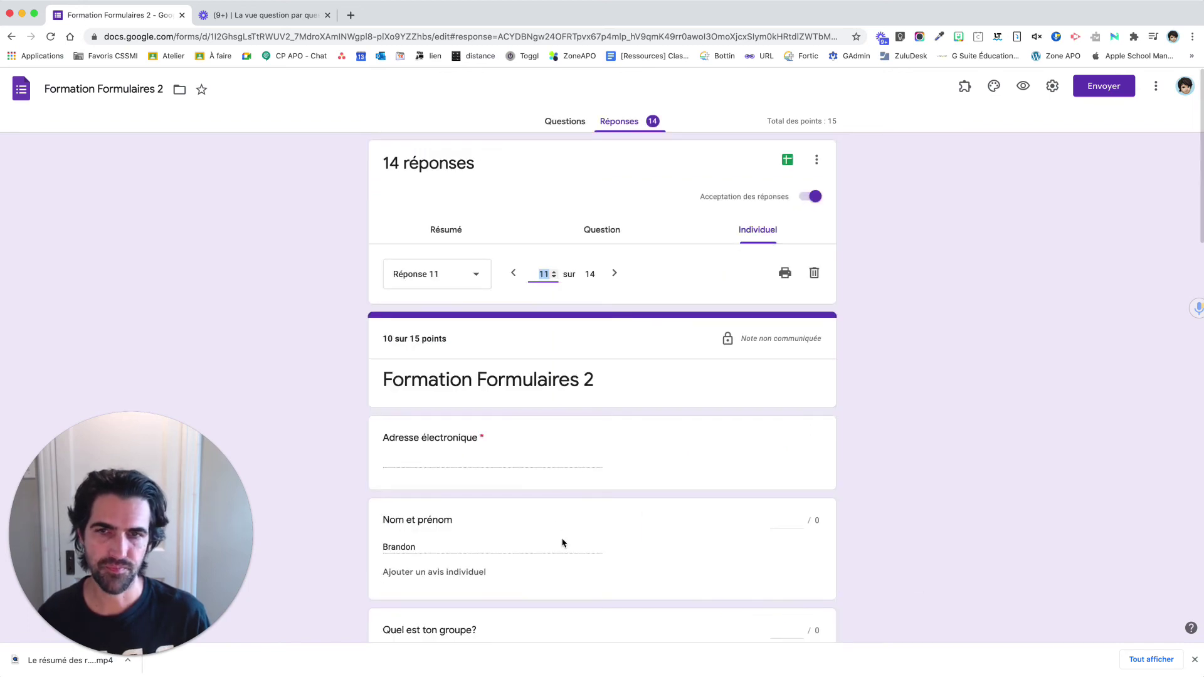
# Open the individual feedback comment for the "Identifie le trapèze" question, and cancel it without entering a comment
pyautogui.scroll(-20, 562, 543)
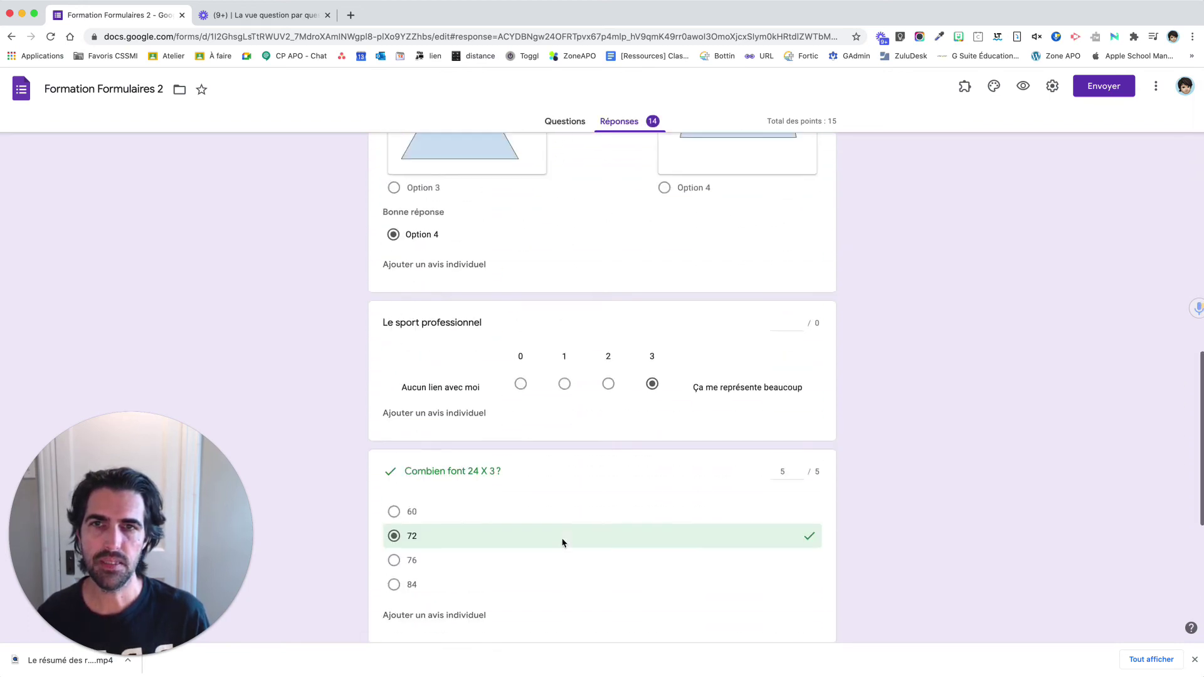
pyautogui.scroll(5, 562, 543)
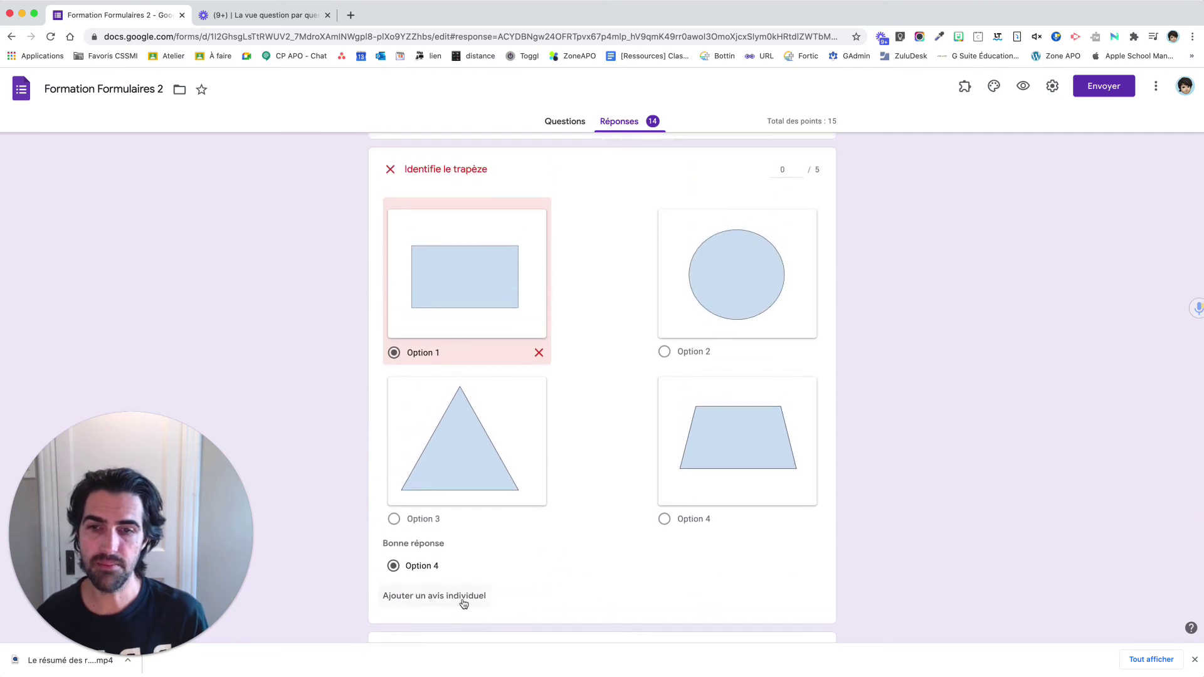
pyautogui.click(455, 601)
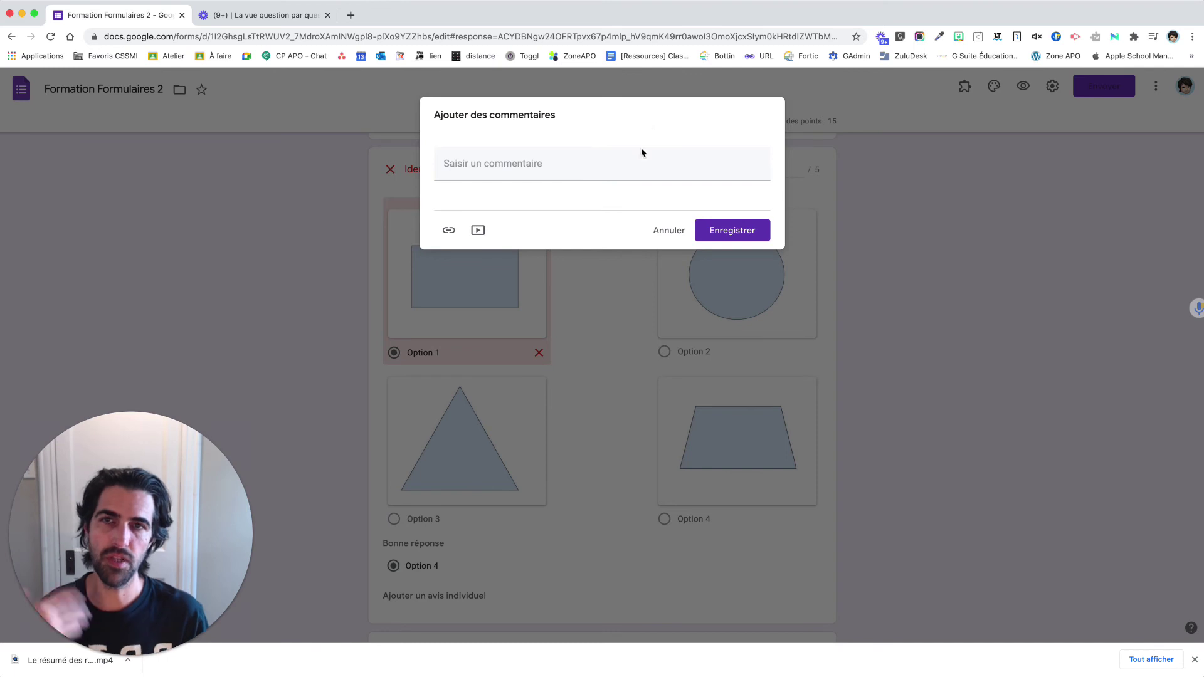
pyautogui.click(673, 232)
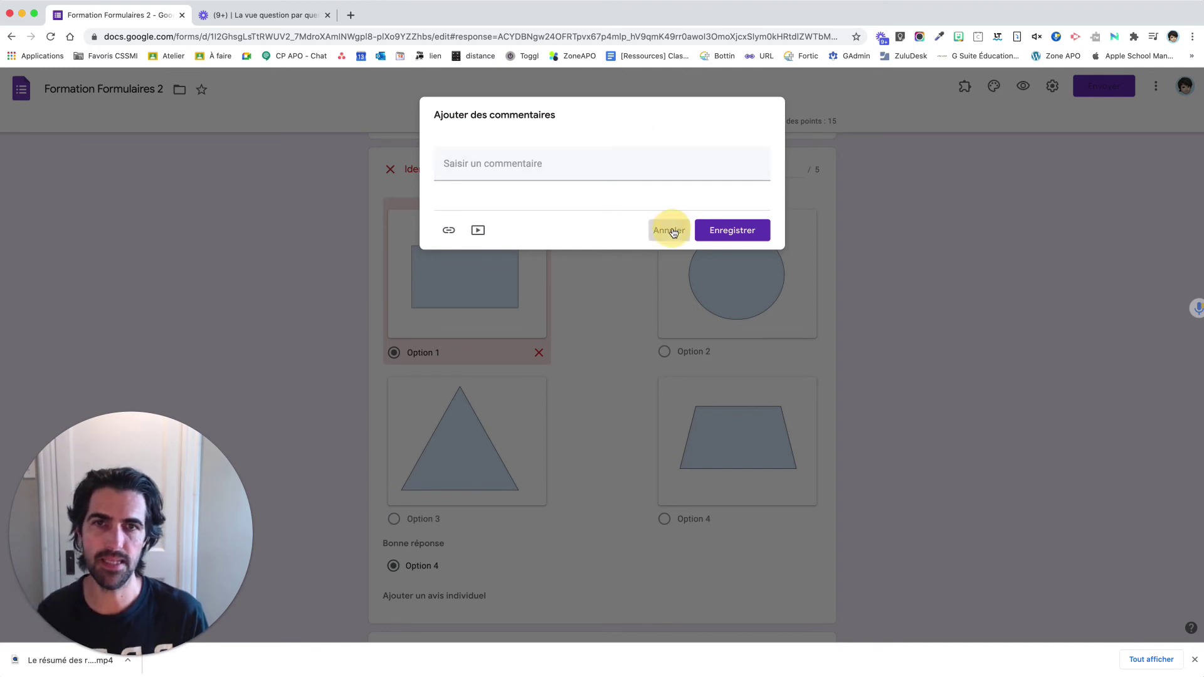
# Review the remaining answers of response 11 down to the submission time, and return to the start of the response
pyautogui.scroll(-7, 621, 417)
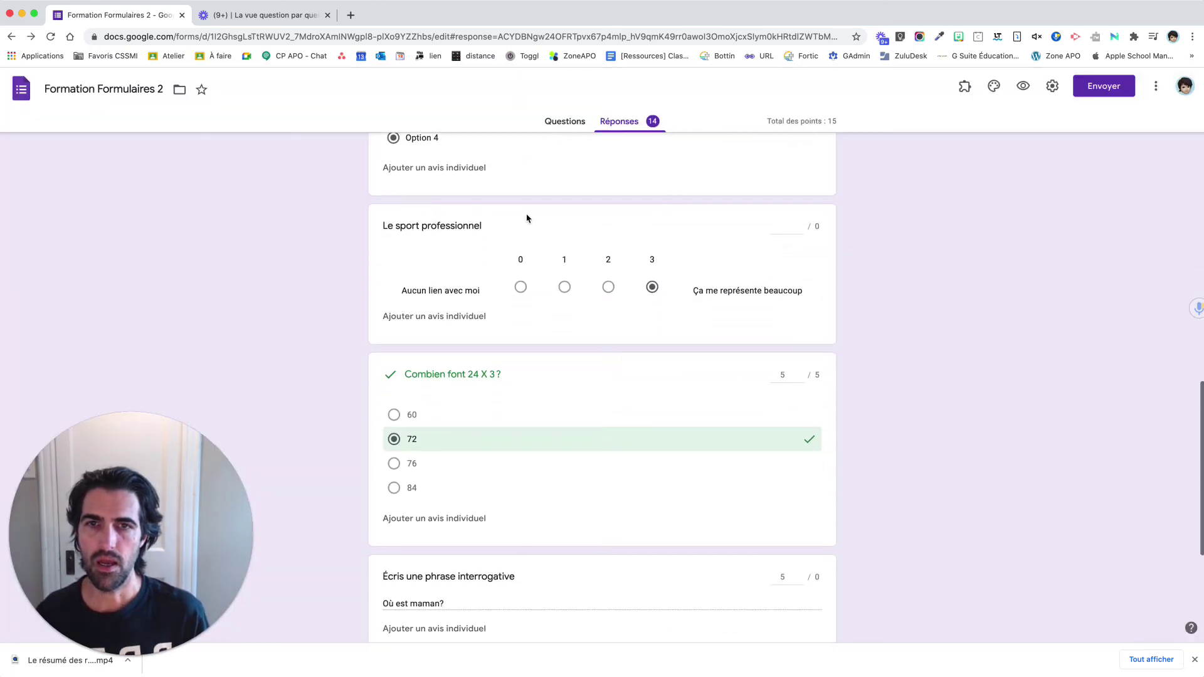
pyautogui.scroll(-5, 659, 339)
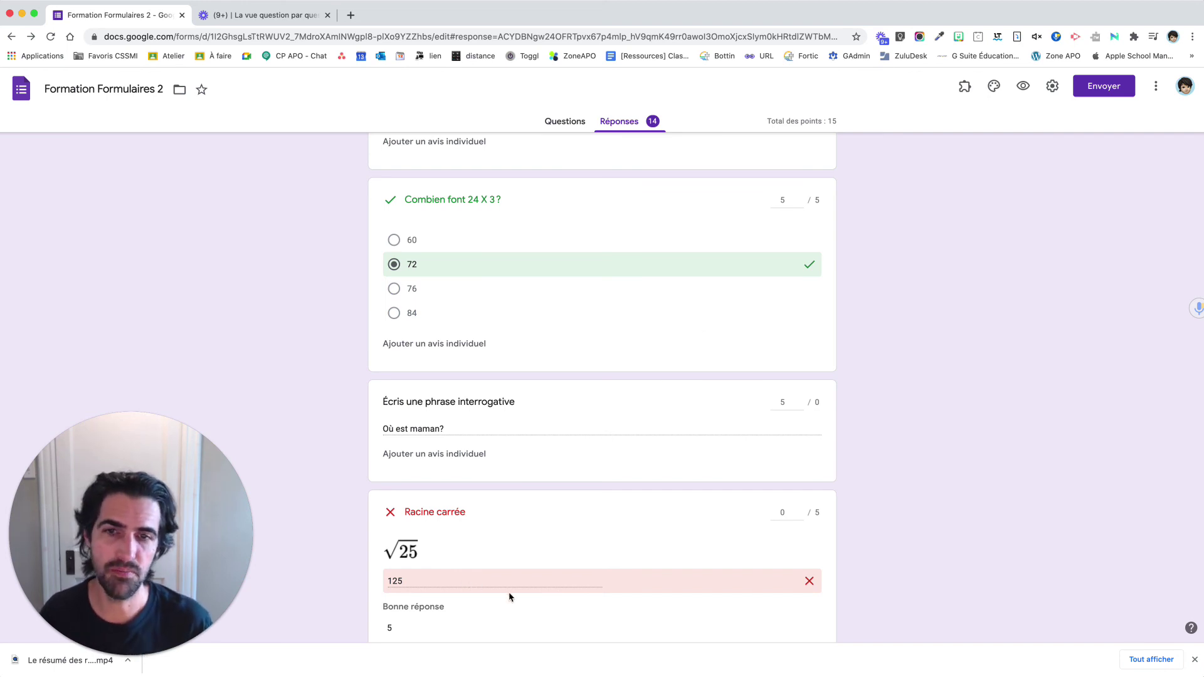
pyautogui.scroll(-2, 510, 597)
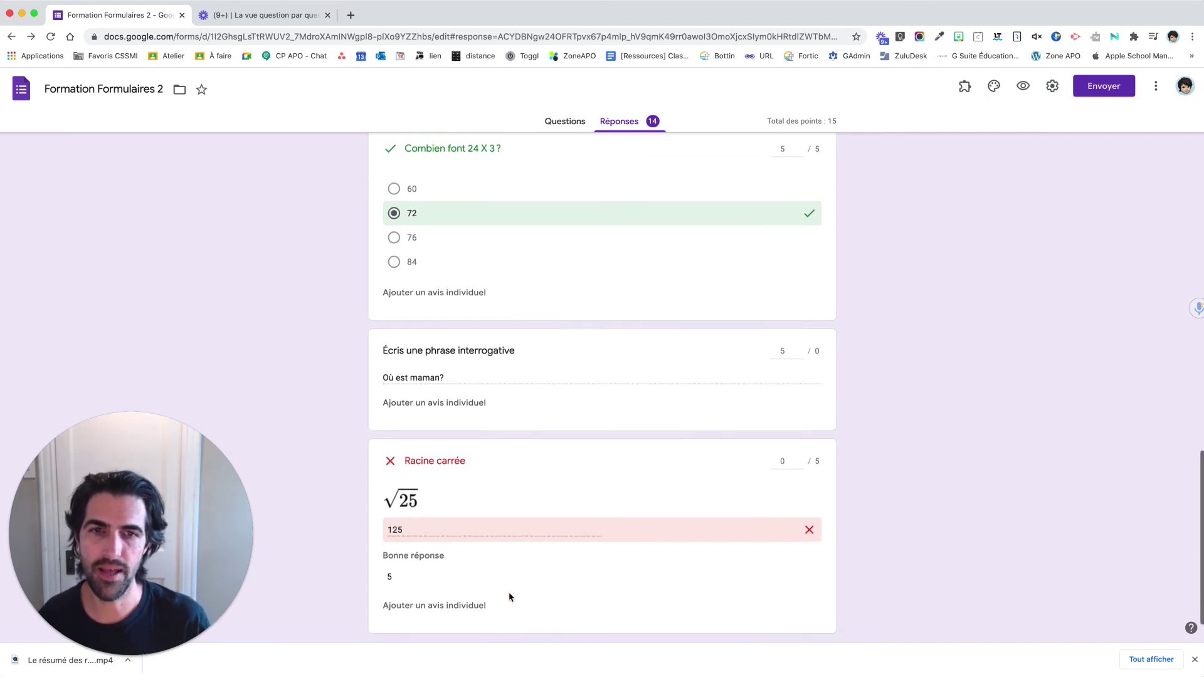
pyautogui.scroll(7, 509, 597)
pyautogui.scroll(-7, 509, 597)
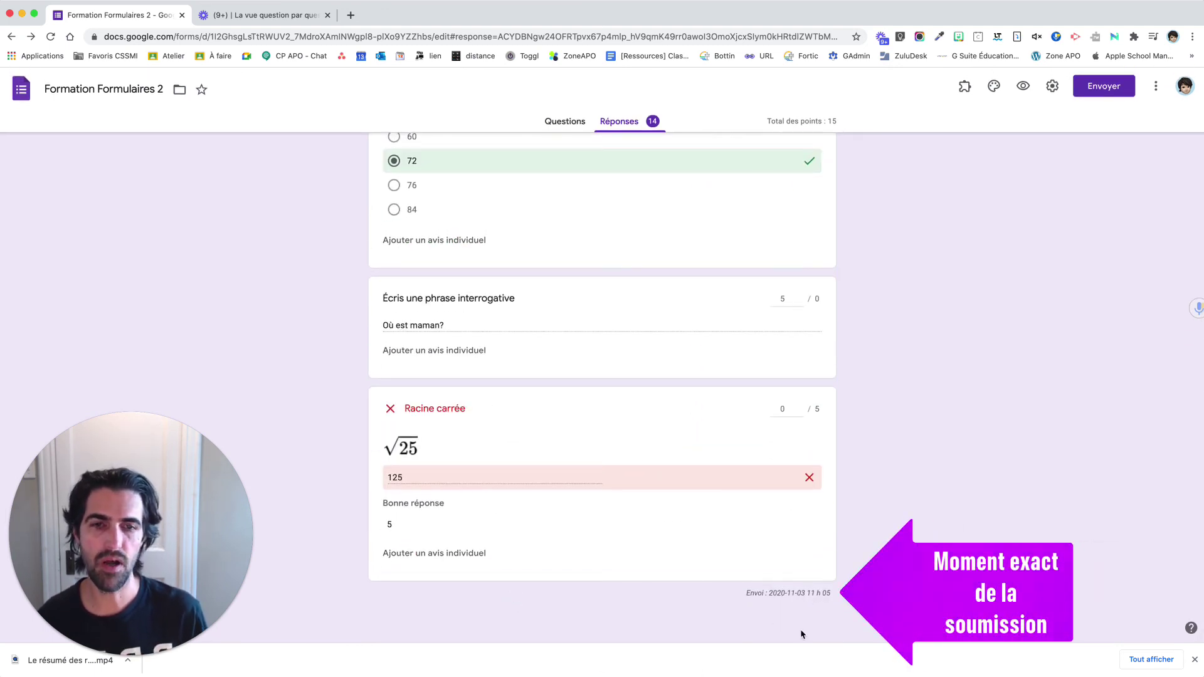
pyautogui.scroll(20, 823, 603)
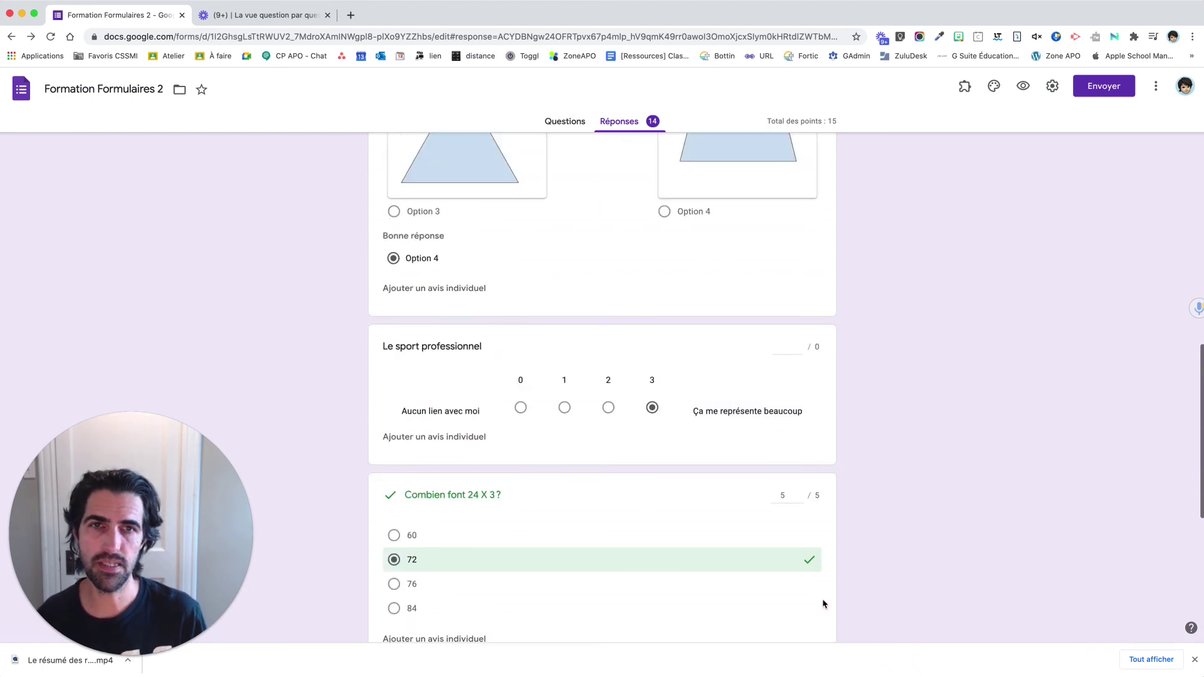
pyautogui.scroll(3, 823, 604)
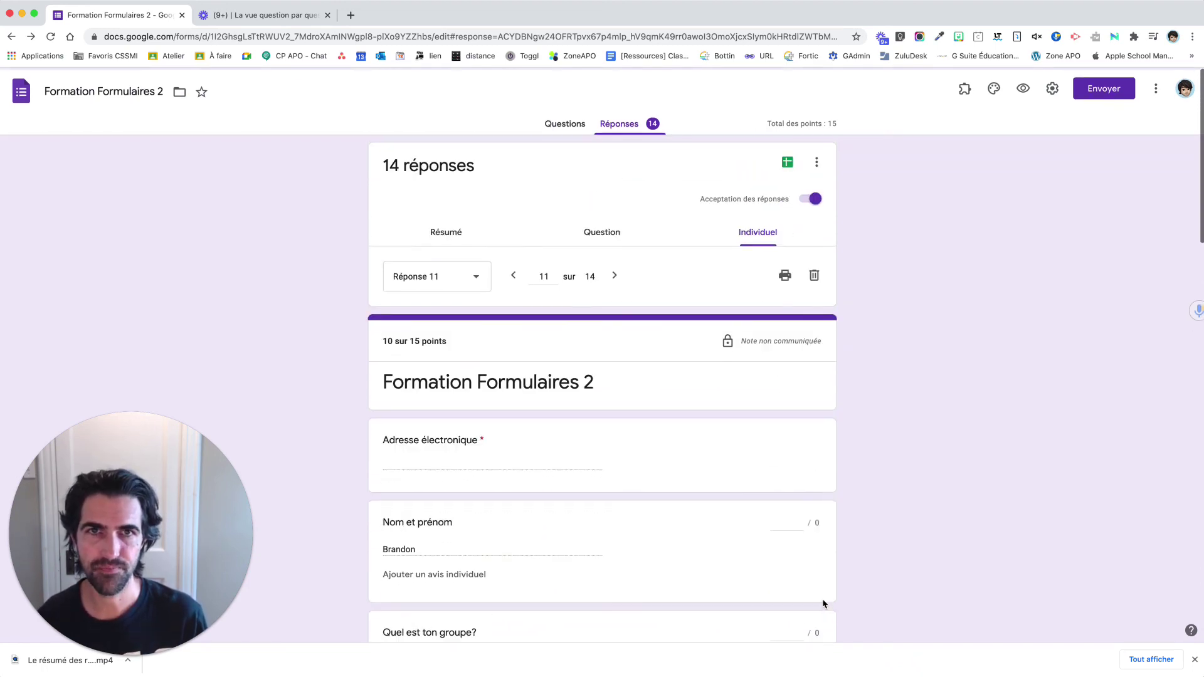